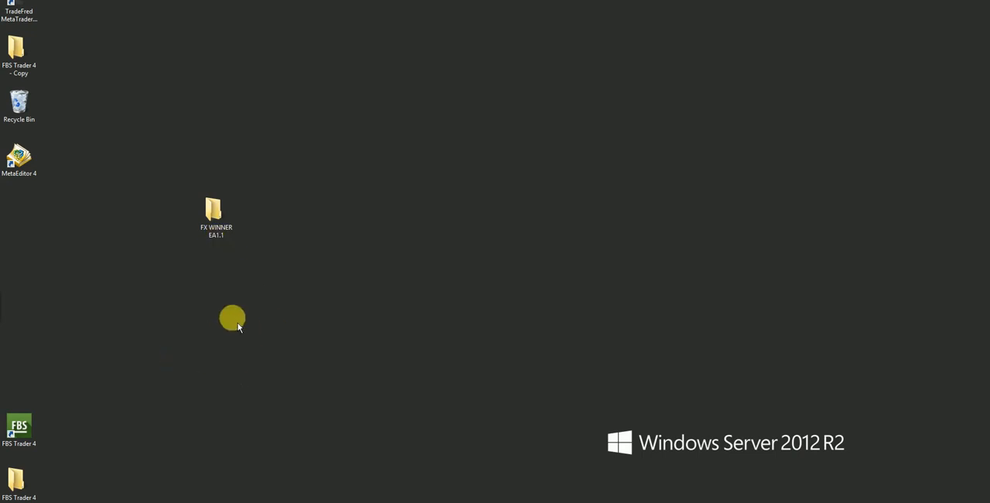
Open the FX WINNER EA1.1 folder on the desktop and copy the file FXWINNER -1.1.ex4.
left_click(219, 225)
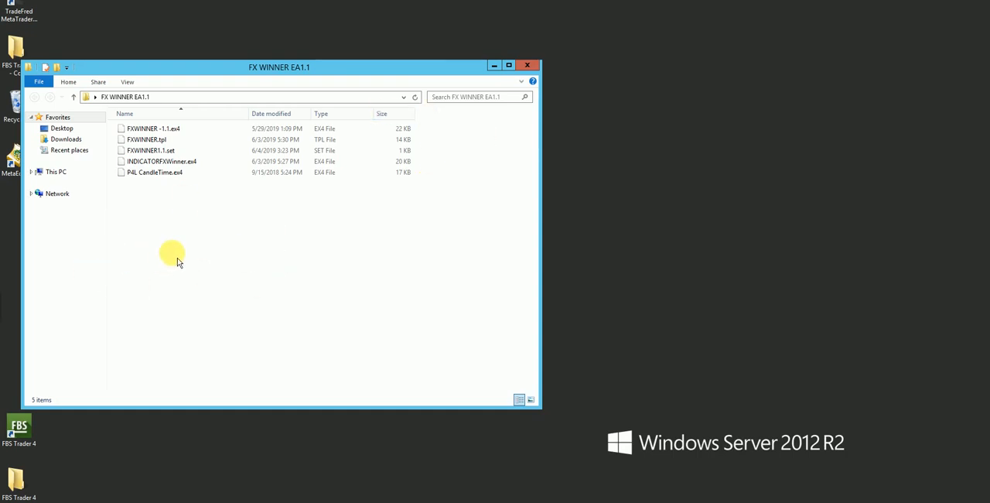
right_click(183, 135)
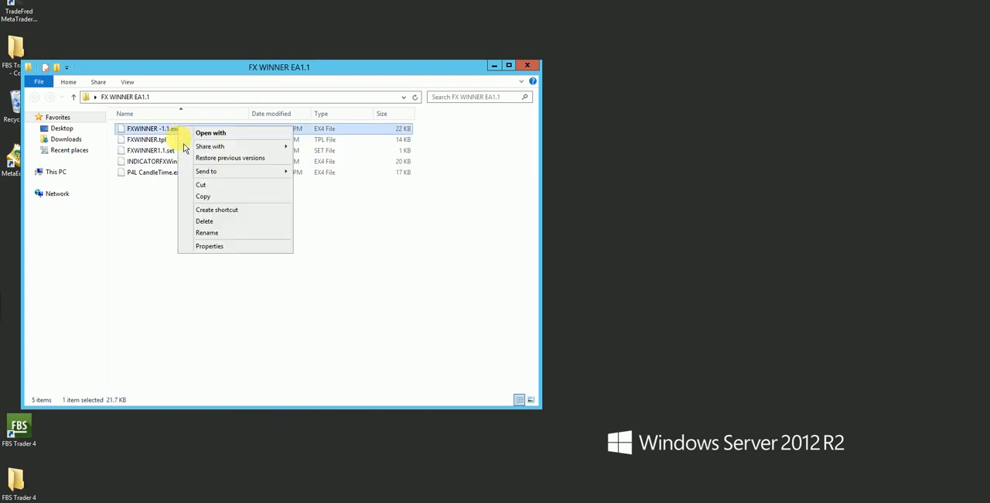
left_click(203, 196)
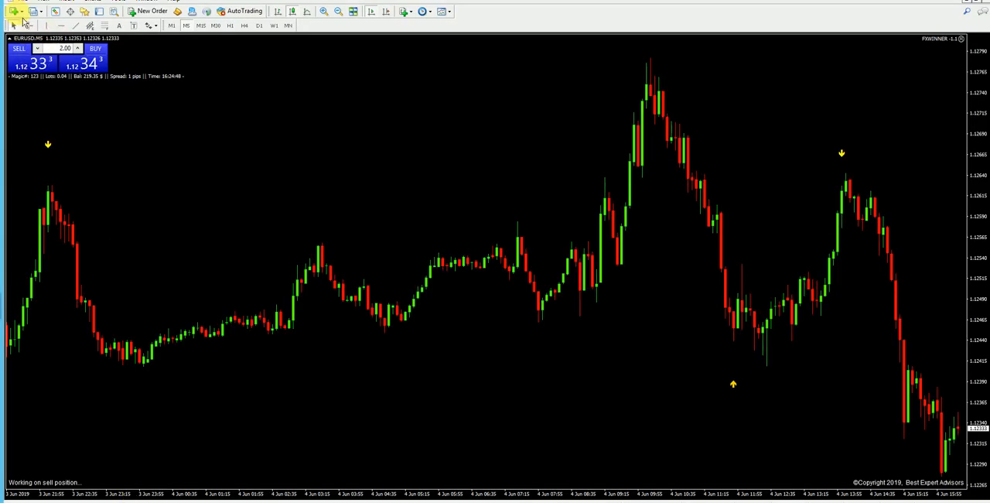
Switch to the MetaTrader 4 terminal, open its data folder and go into the MQL4 folder.
left_click(68, 3)
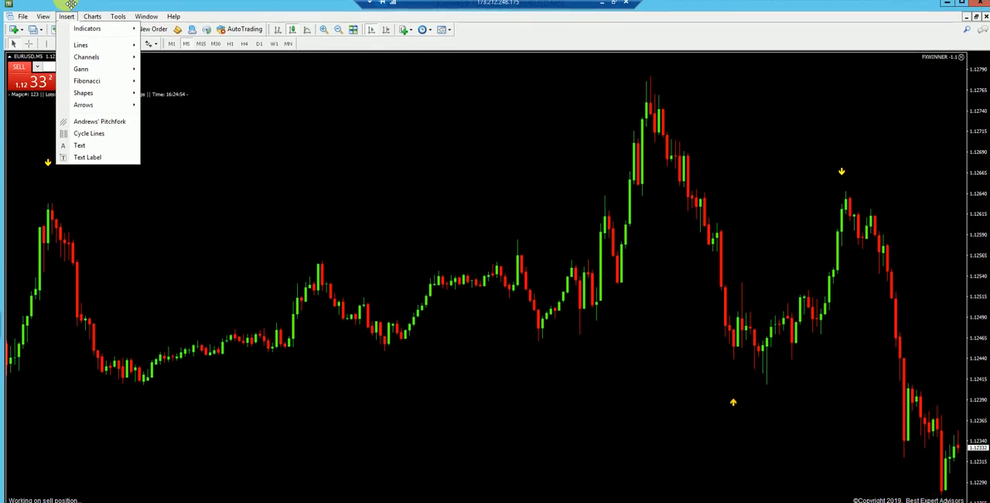
left_click(28, 18)
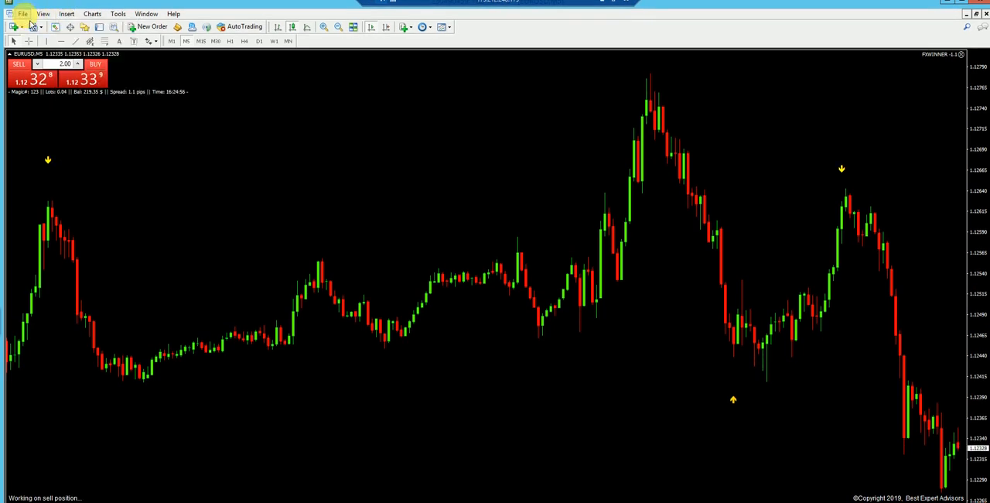
left_click(23, 13)
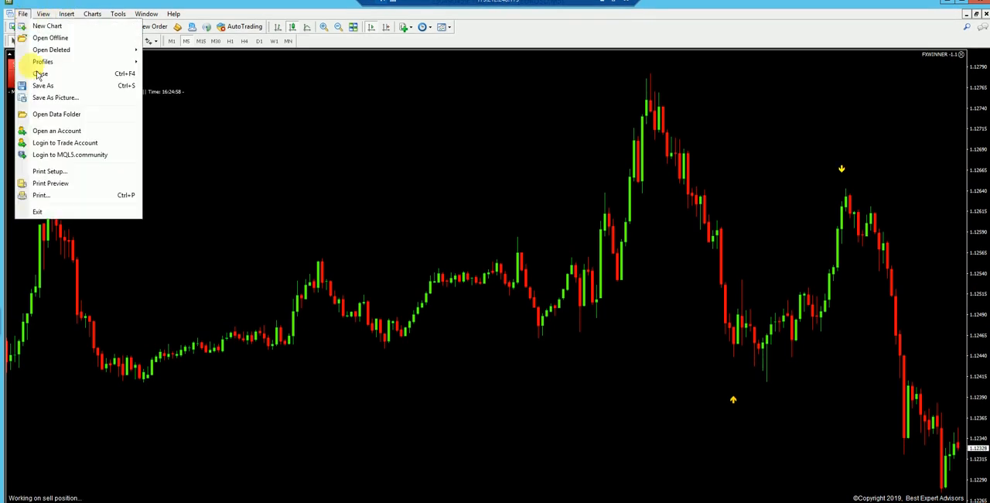
left_click(52, 114)
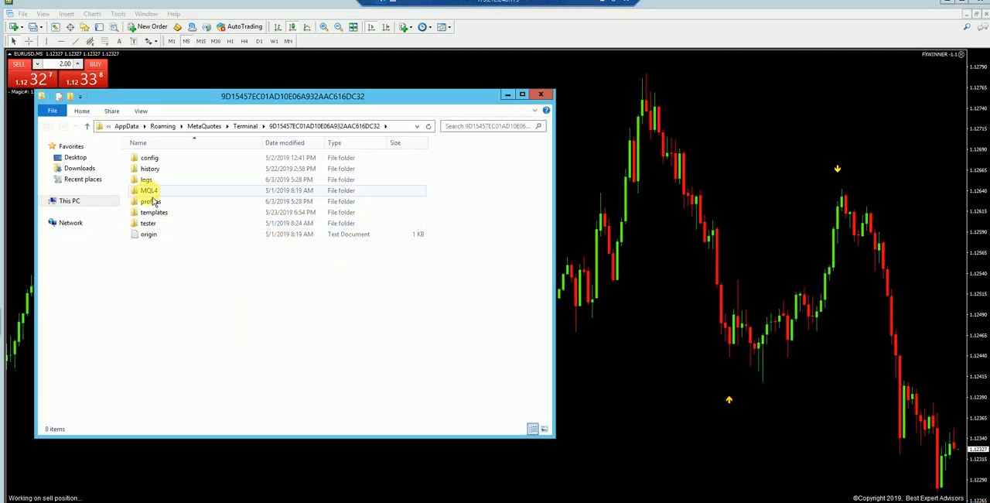
double_click(149, 191)
Paste the copied expert advisor file into the Experts folder, replacing the existing file.
left_click(149, 161)
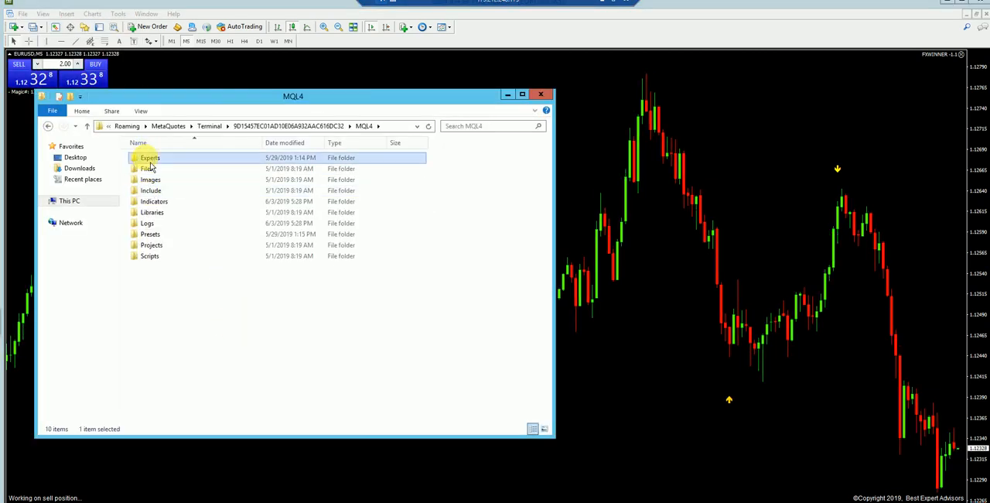
right_click(146, 158)
left_click(171, 273)
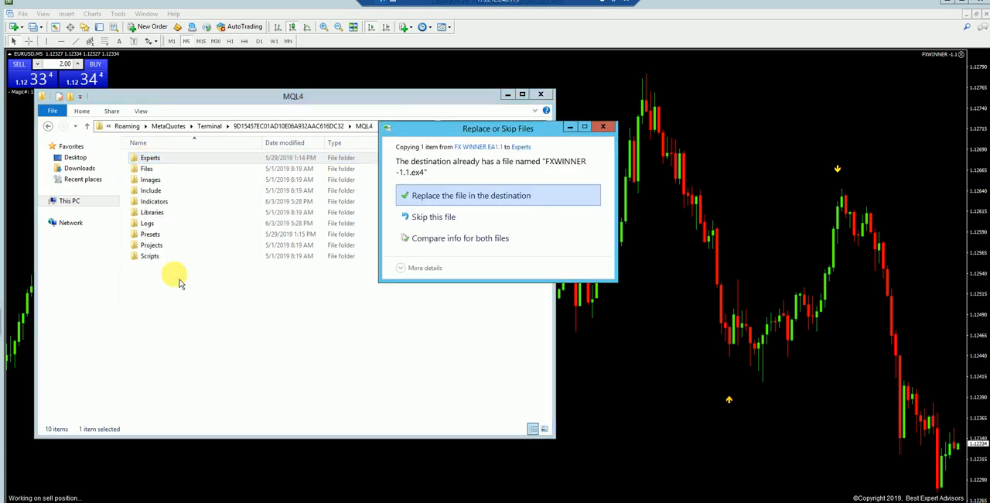
left_click(486, 206)
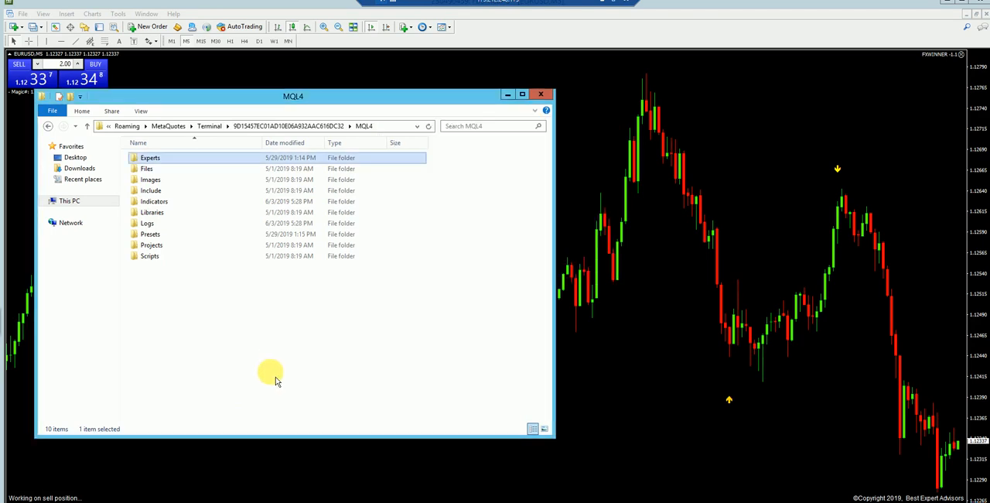
Minimize the trading terminal and arrange the FX WINNER EA1.1 and MQL4 folder windows side by side without overlap.
left_click(956, 9)
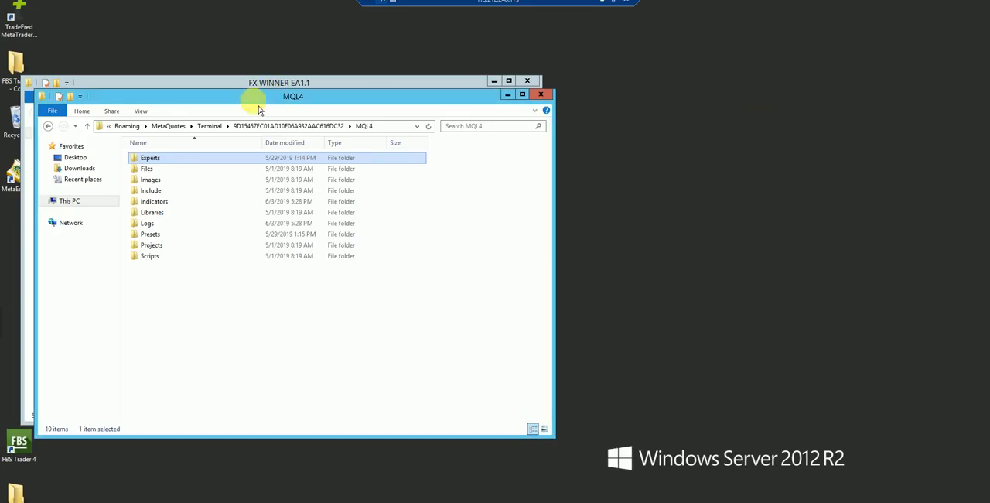
left_click_drag(343, 102, 502, 118)
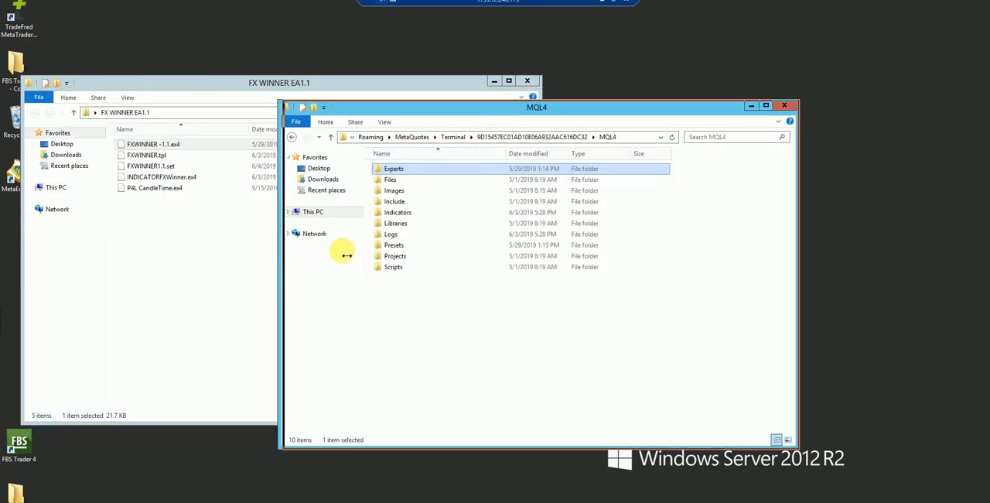
left_click_drag(347, 256, 367, 249)
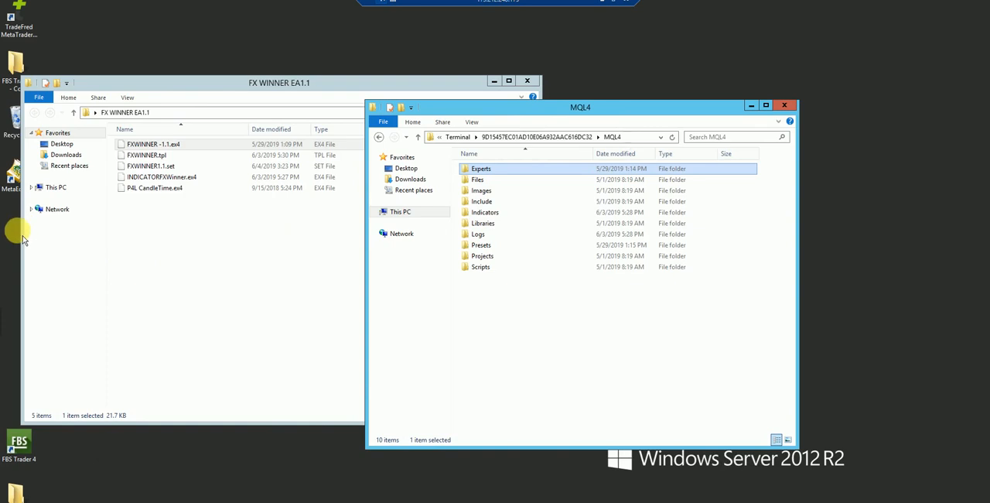
left_click_drag(28, 236, 145, 260)
left_click_drag(291, 80, 188, 110)
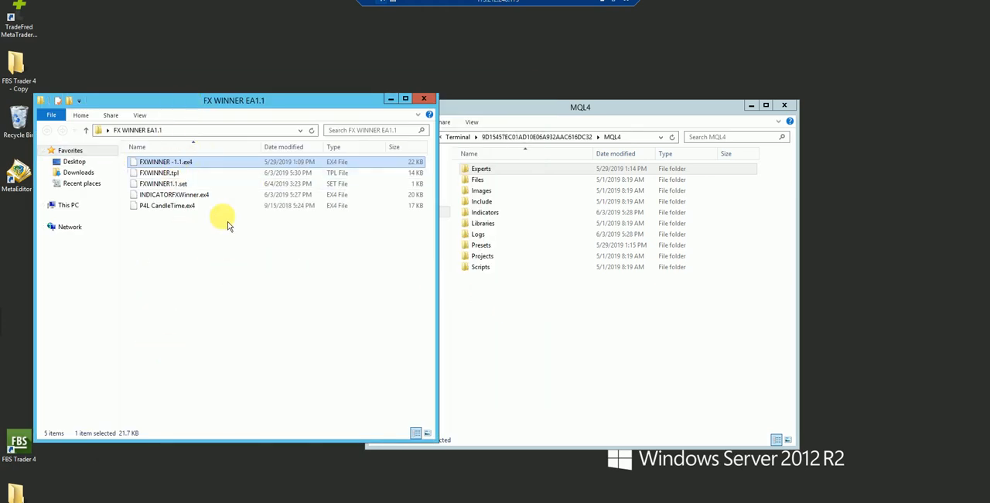
right_click(167, 173)
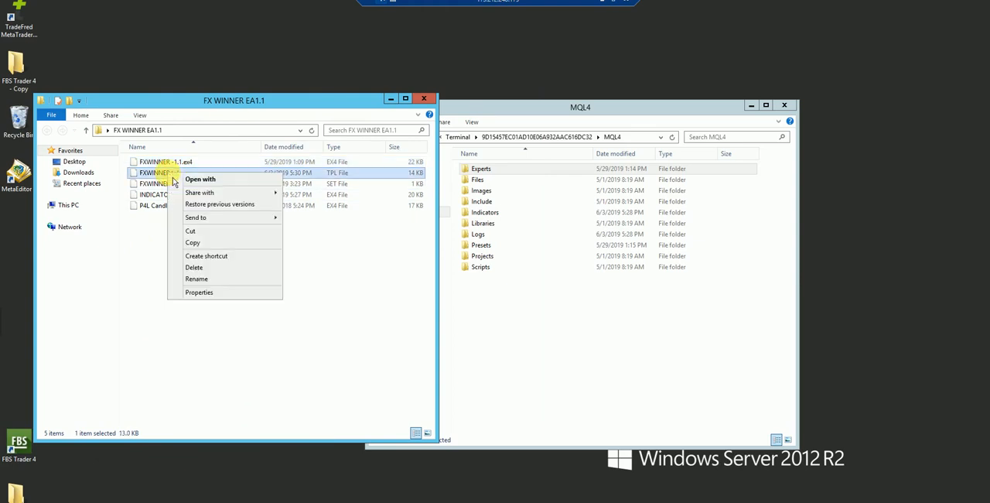
left_click(201, 246)
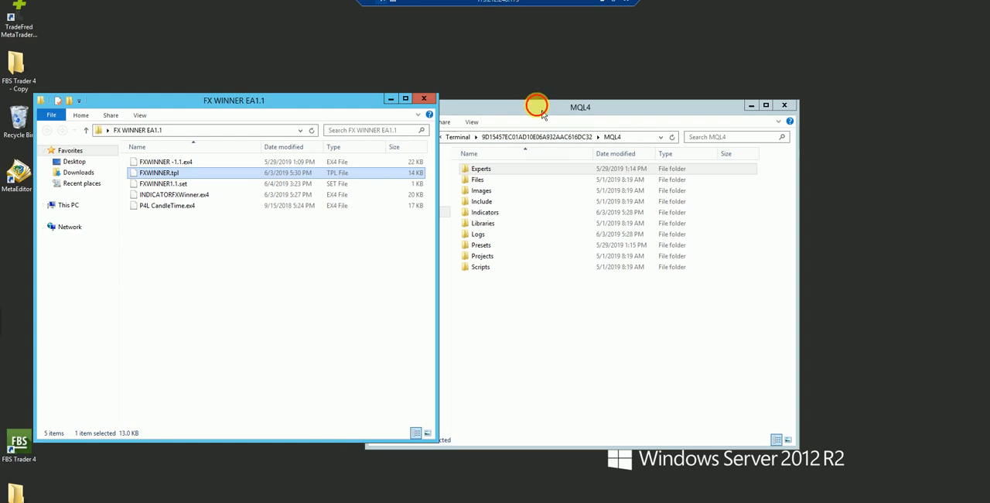
left_click_drag(536, 104, 646, 73)
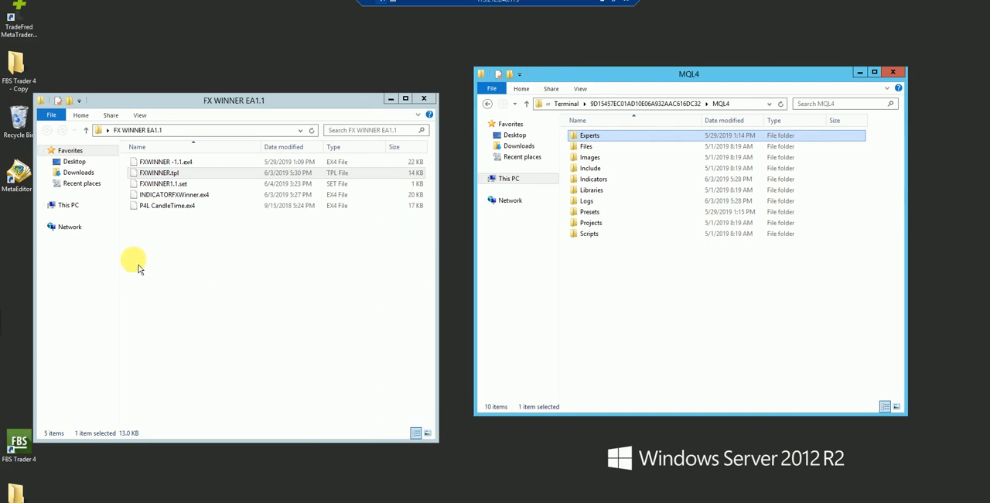
Copy FXWINNER1.1.set into the Presets folder of MQL4, replacing the existing file.
right_click(167, 184)
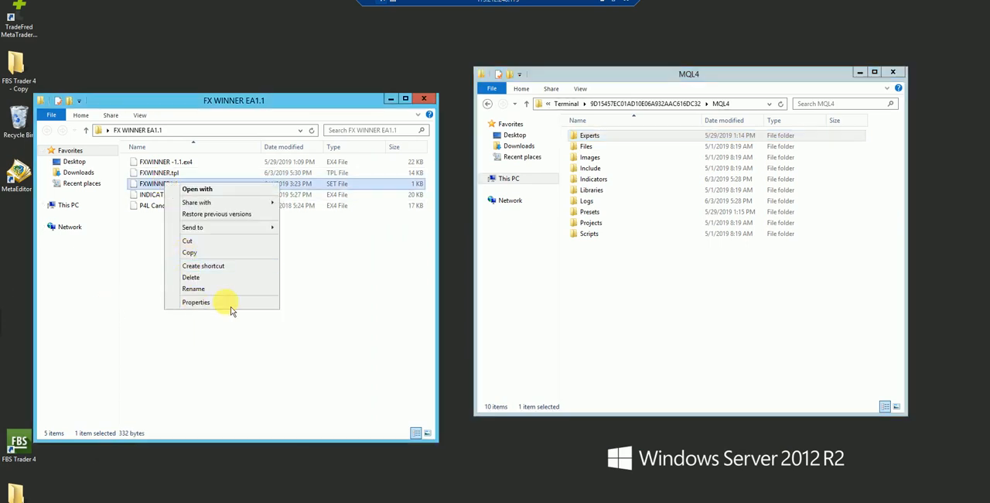
left_click(197, 253)
left_click(589, 212)
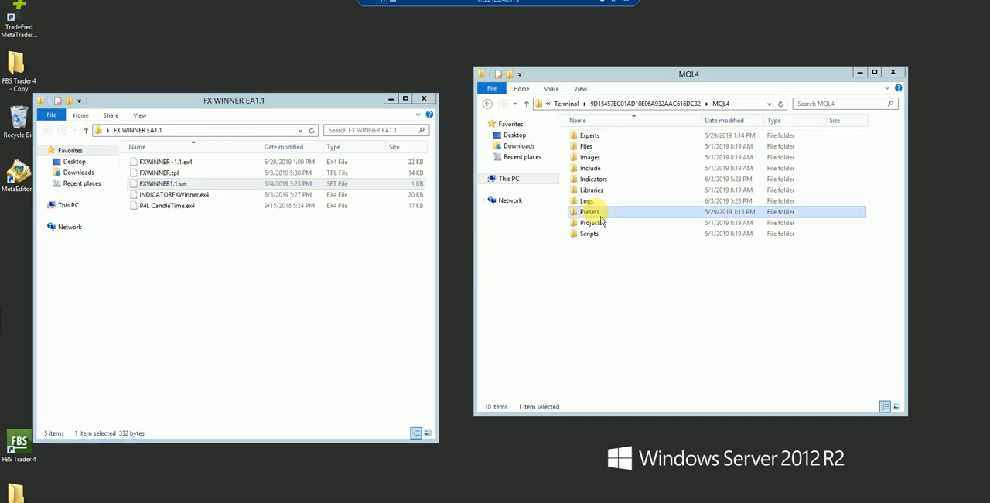
right_click(601, 220)
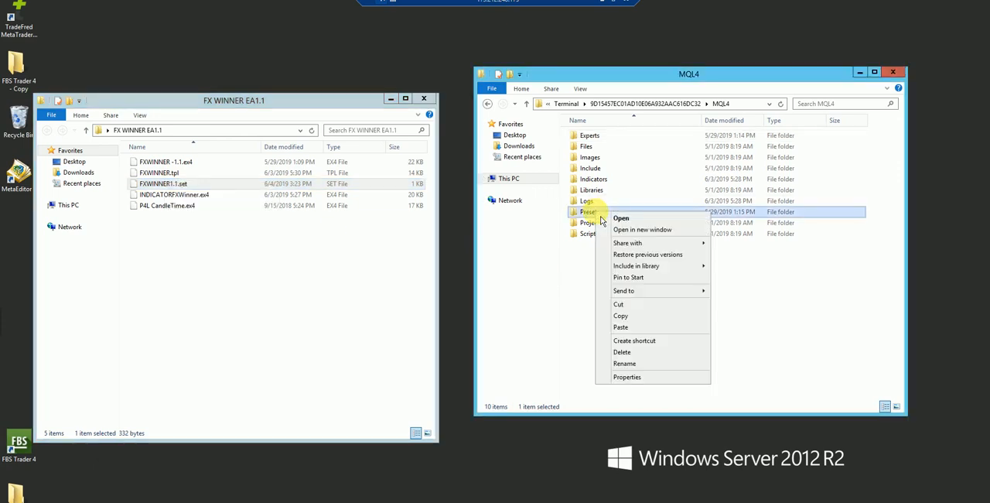
left_click(644, 327)
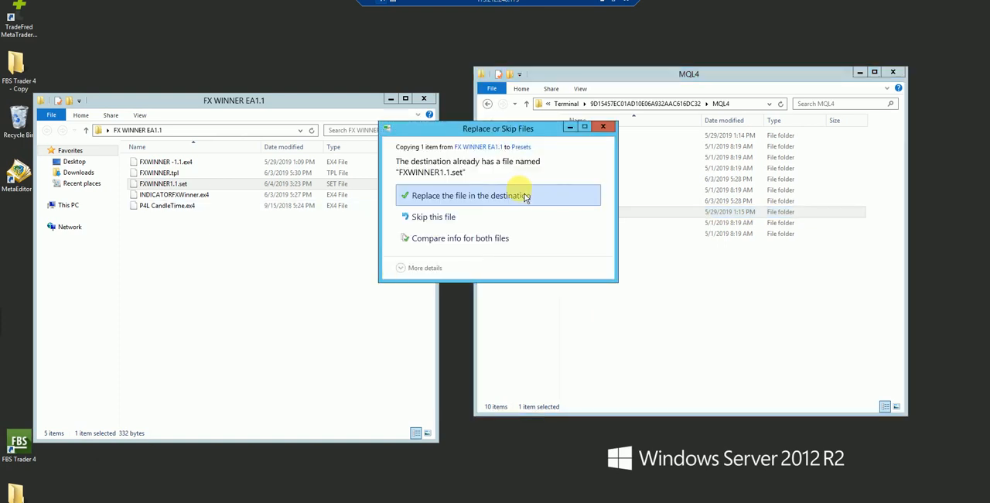
left_click(528, 203)
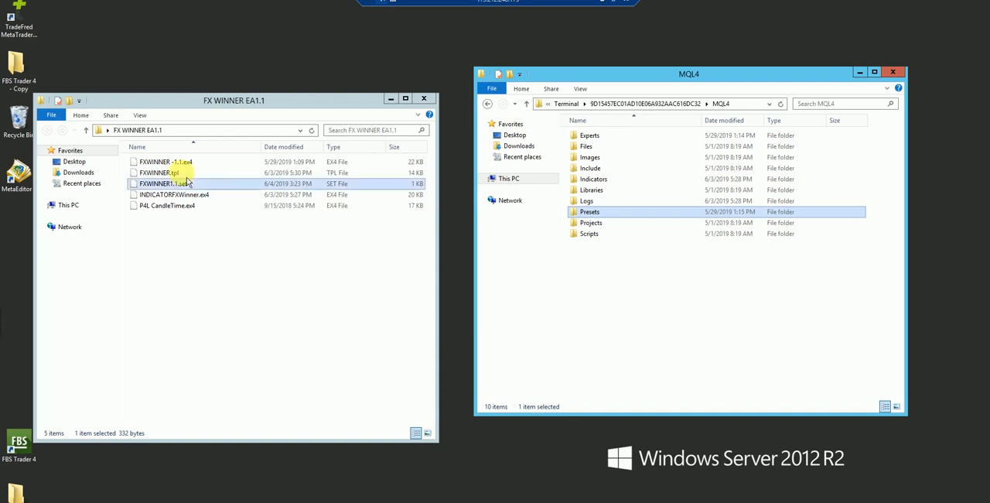
Copy INDICATORFXWinner.ex4 into the Indicators folder of MQL4.
left_click(168, 195)
right_click(171, 196)
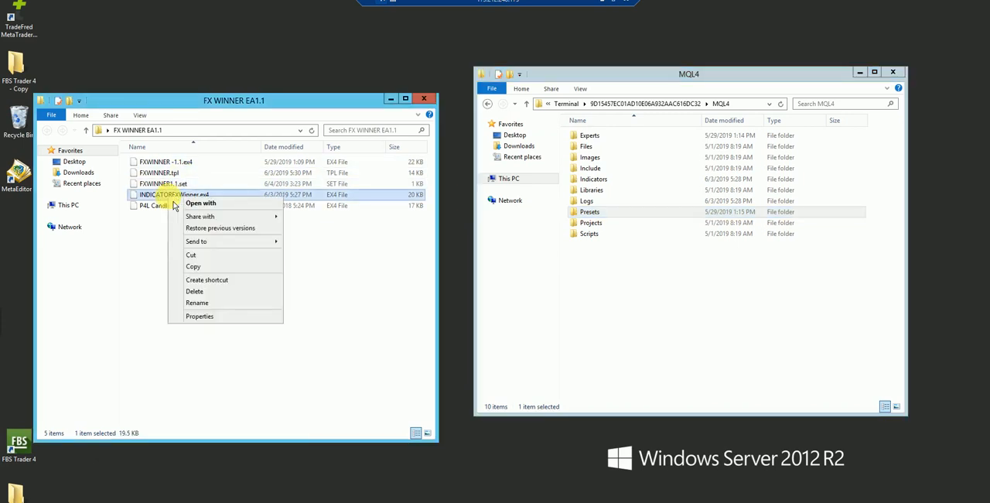
left_click(200, 259)
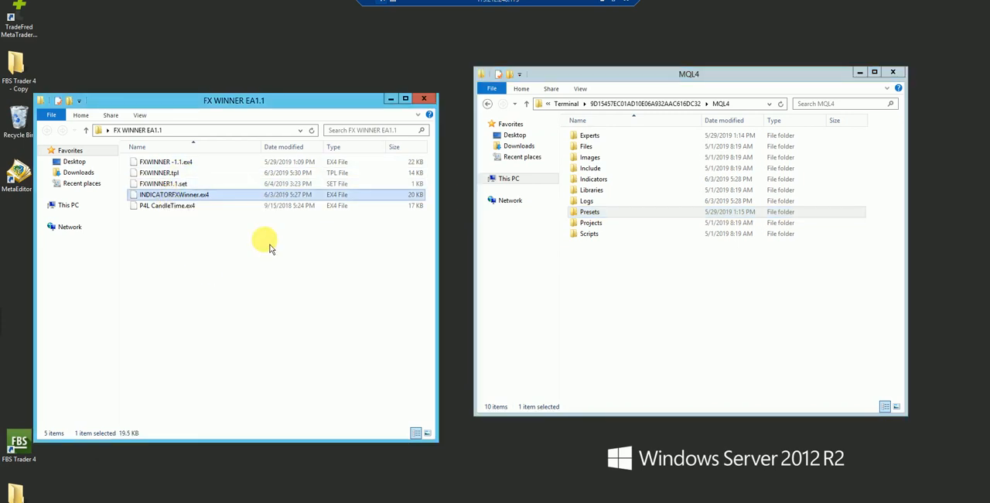
right_click(586, 181)
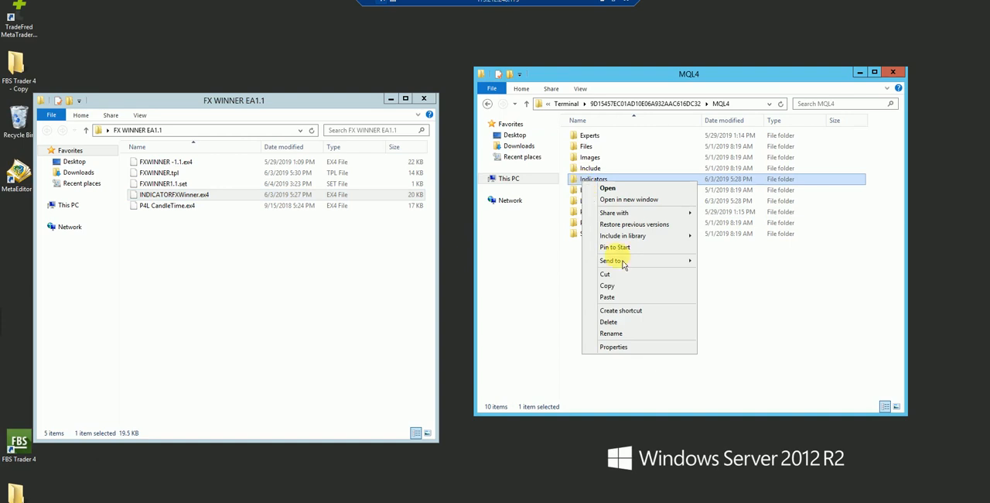
left_click(610, 298)
Copy P4L CandleTime.ex4 into the Indicators folder of MQL4, replacing the existing file.
left_click(175, 206)
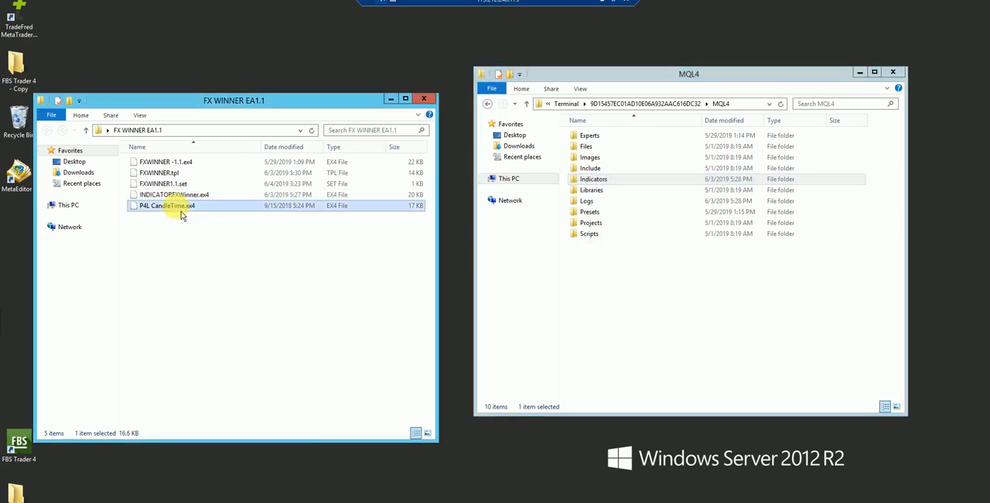
right_click(182, 216)
left_click(203, 279)
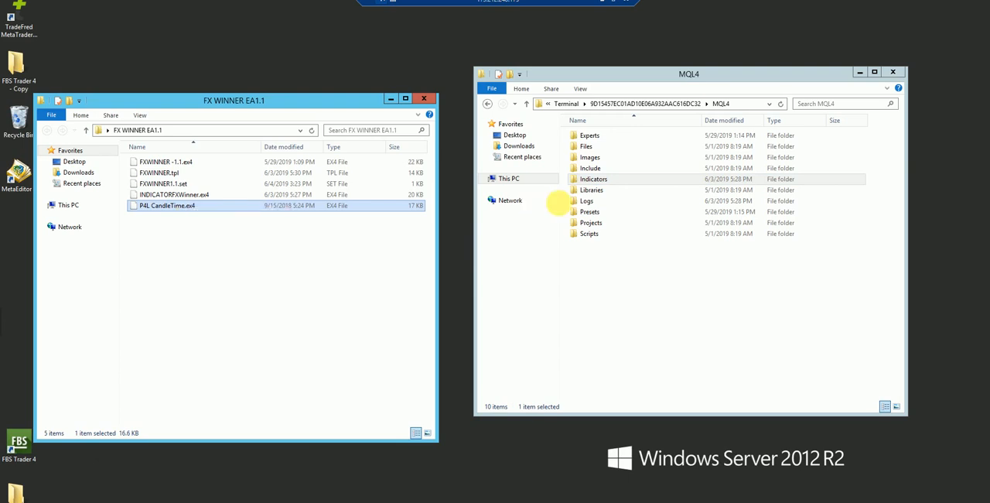
right_click(591, 182)
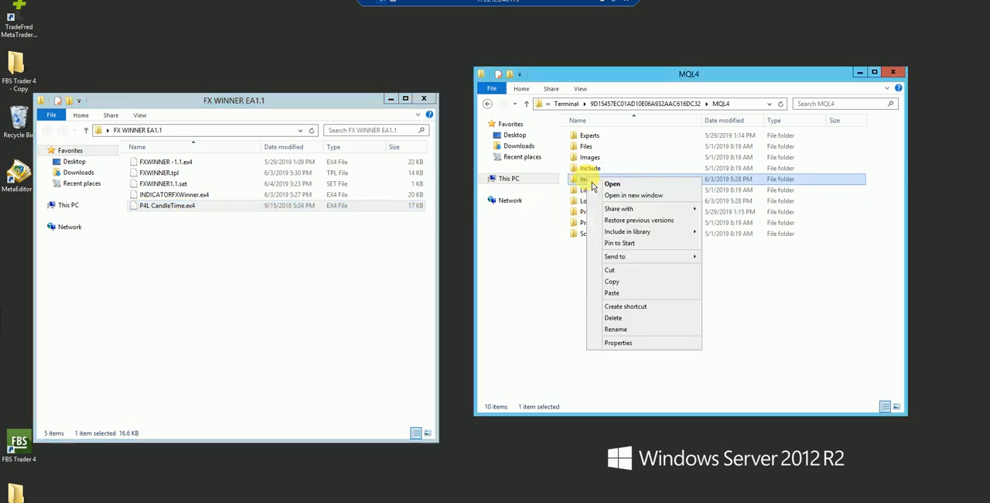
left_click(619, 292)
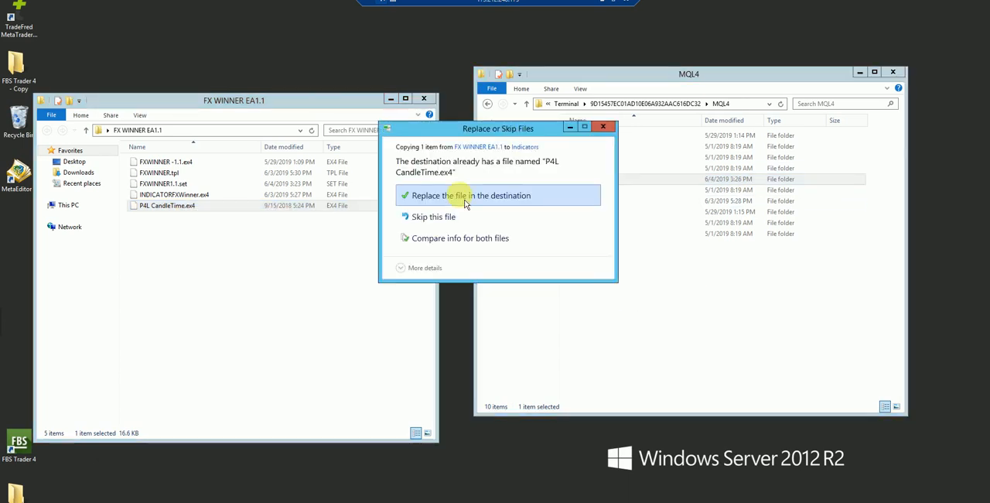
left_click(466, 198)
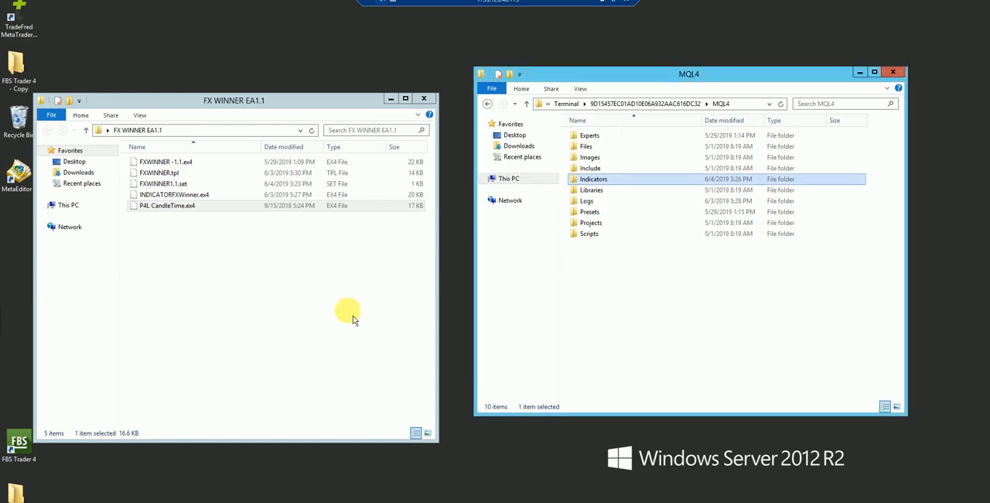
Copy FXWINNER.tpl into the templates folder of the terminal's data folder, replacing the existing file.
right_click(154, 171)
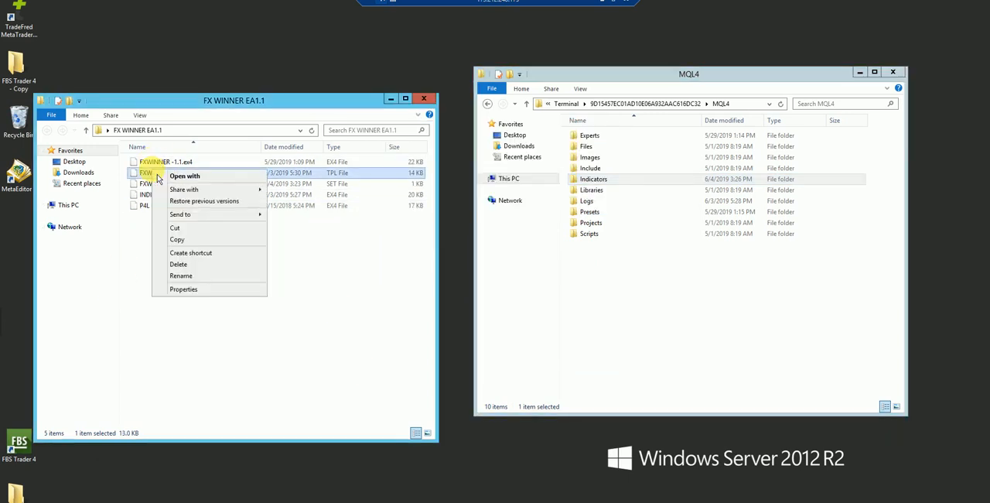
left_click(179, 242)
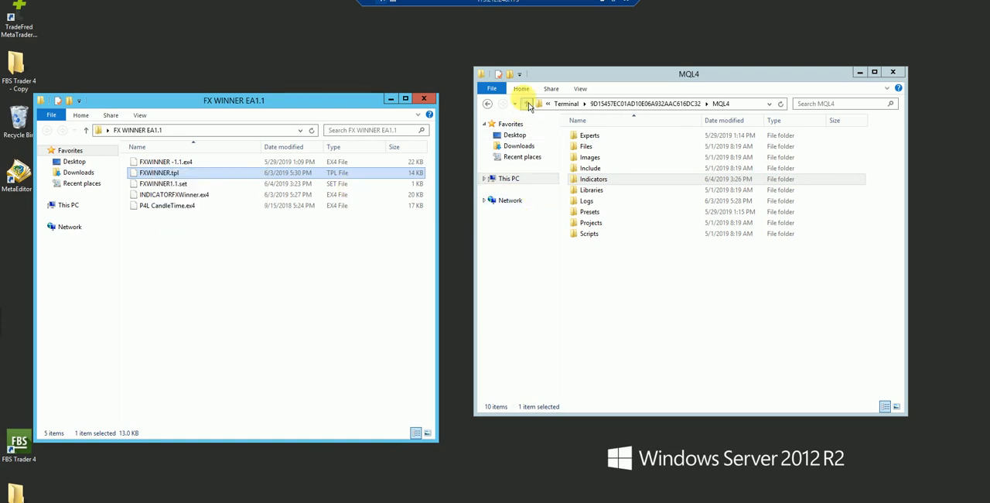
left_click(527, 104)
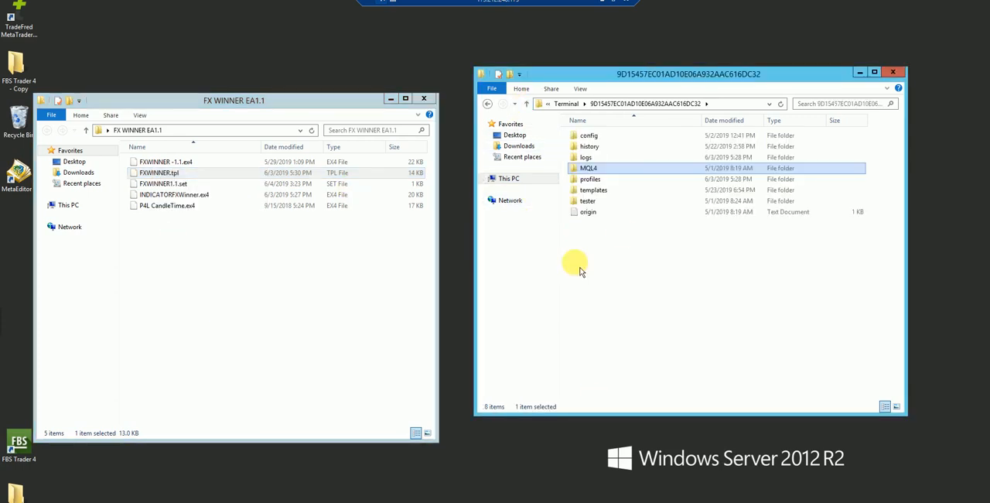
left_click(595, 191)
right_click(593, 190)
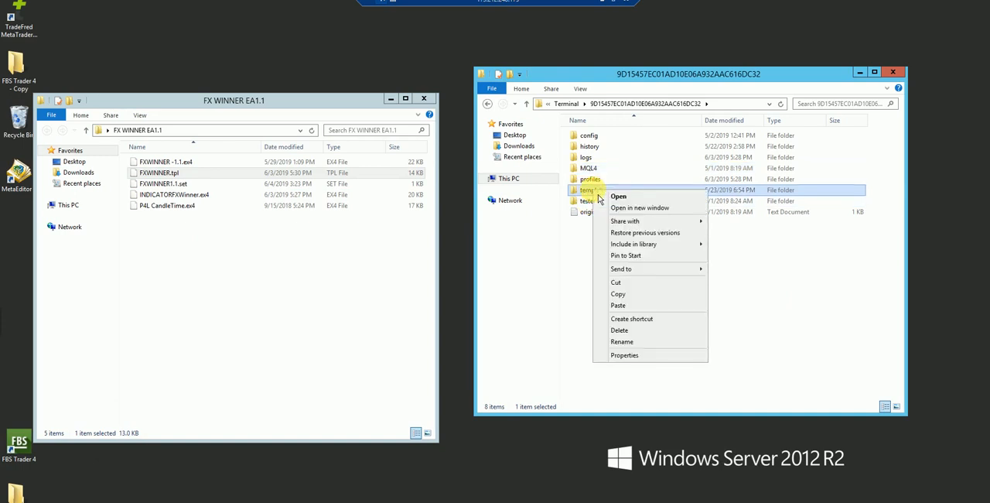
left_click(626, 306)
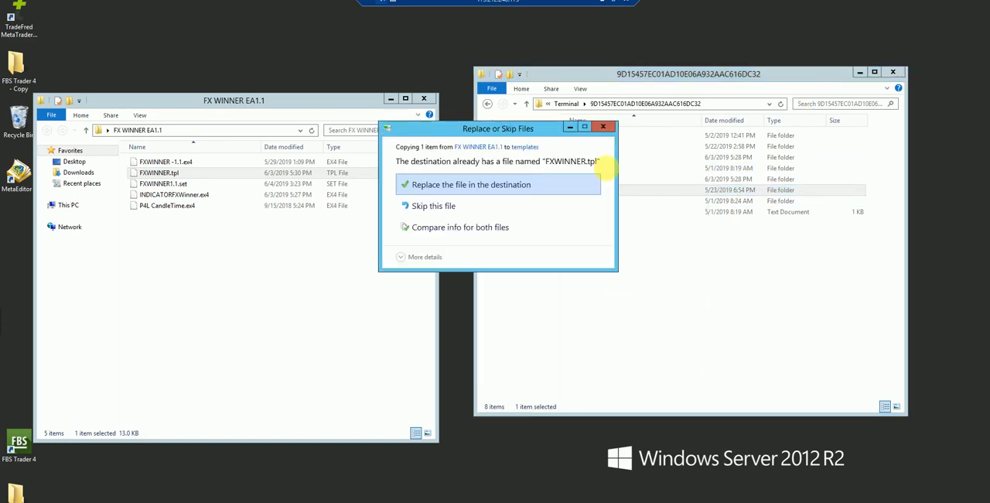
left_click(523, 189)
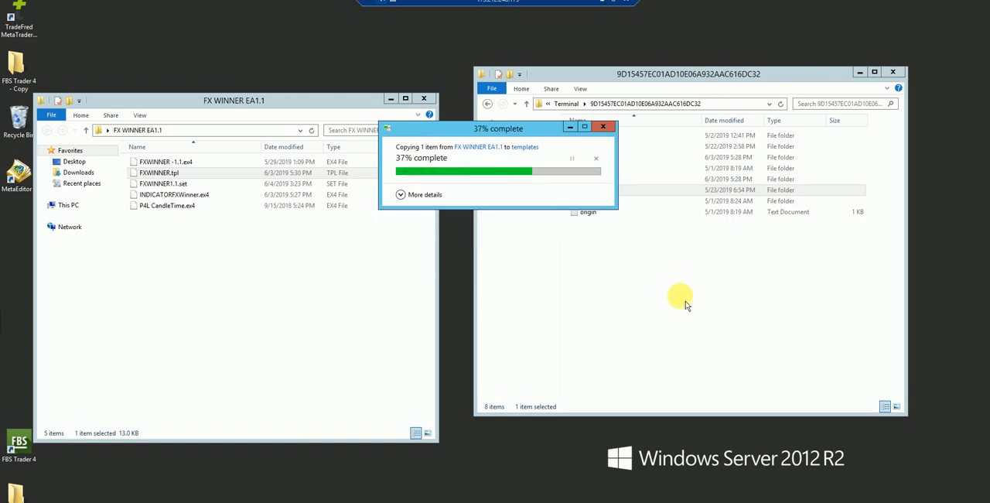
Close both folder windows and return to the MetaTrader 4 trading terminal.
left_click(892, 72)
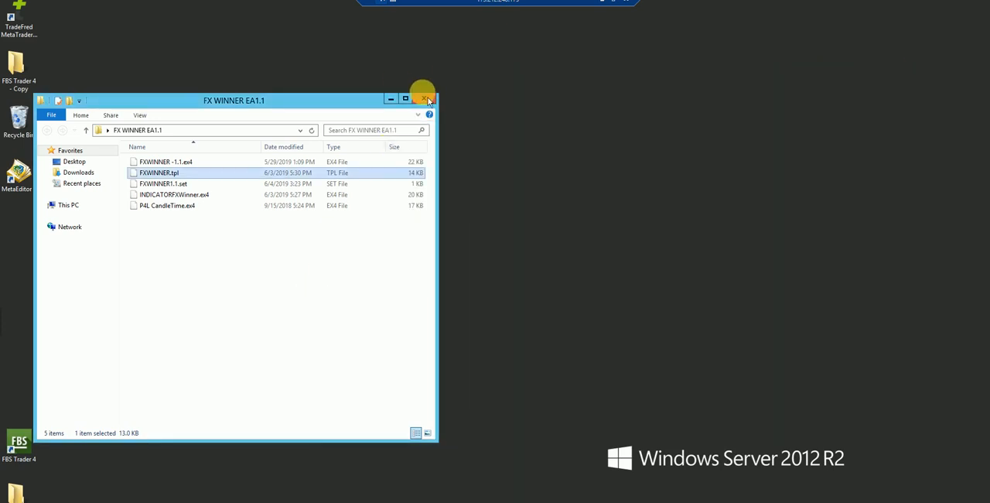
left_click(430, 98)
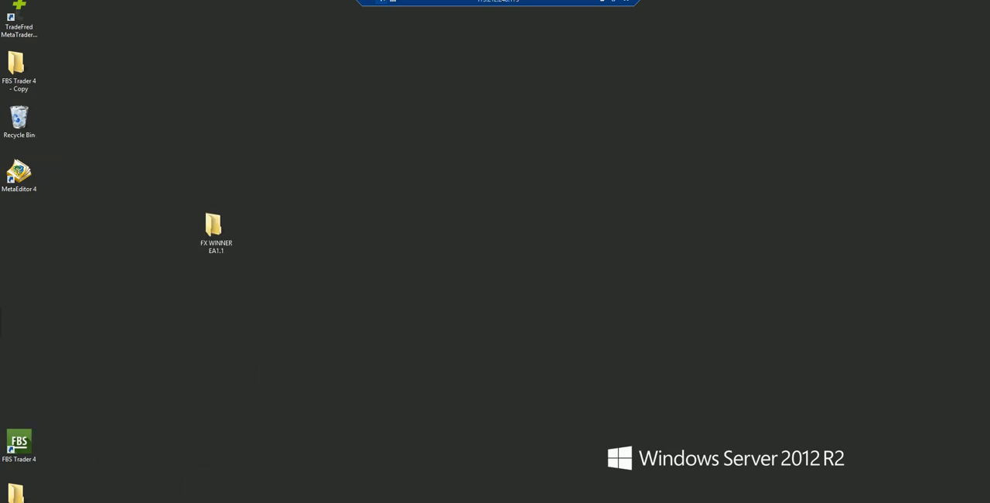
left_click(271, 502)
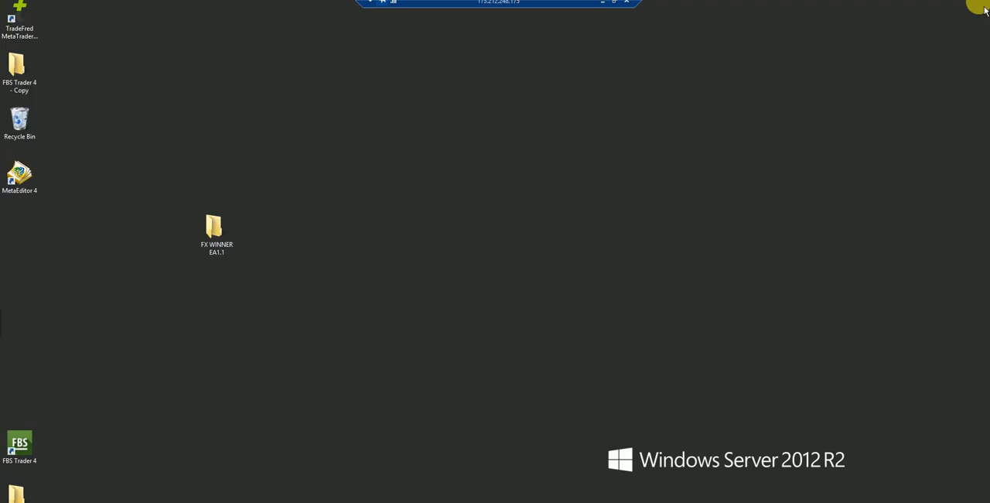
left_click(976, 3)
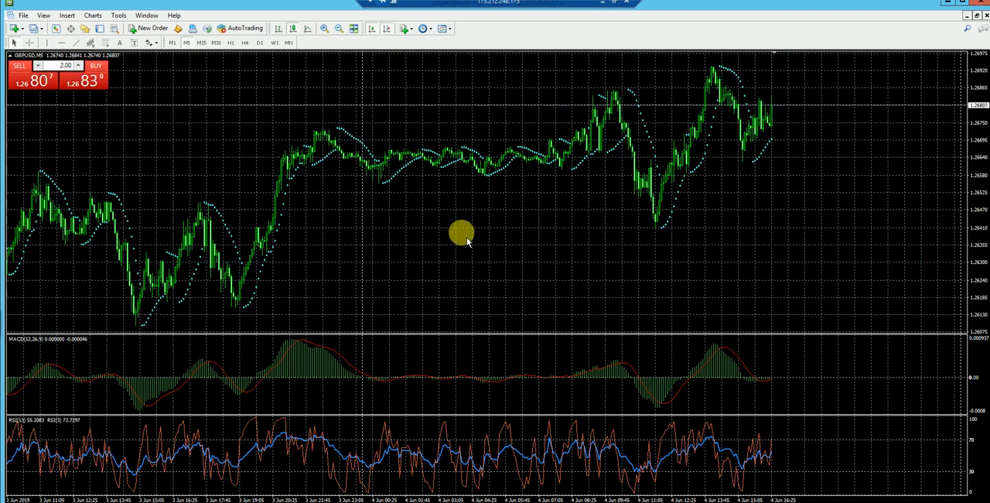
Apply the FXWINNER template to the GBPUSD M5 chart and zoom the chart out one level.
left_click(447, 29)
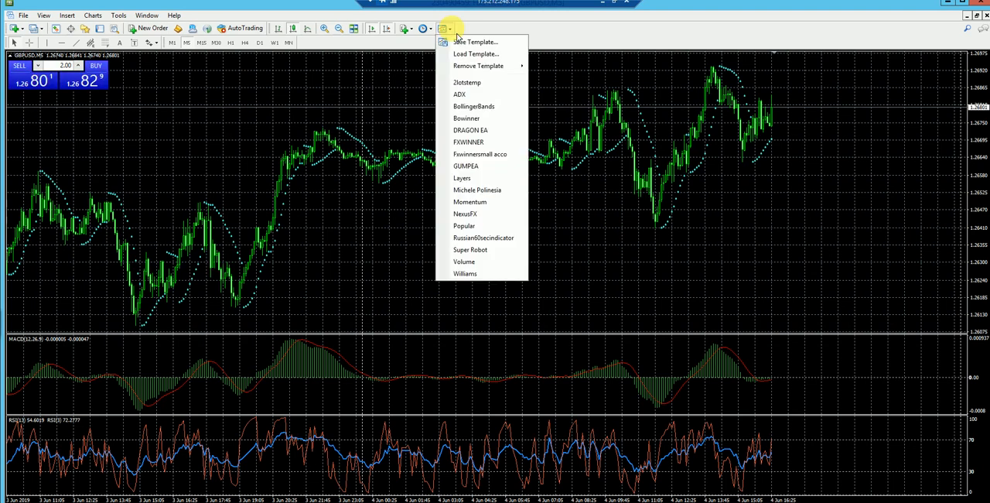
left_click(468, 142)
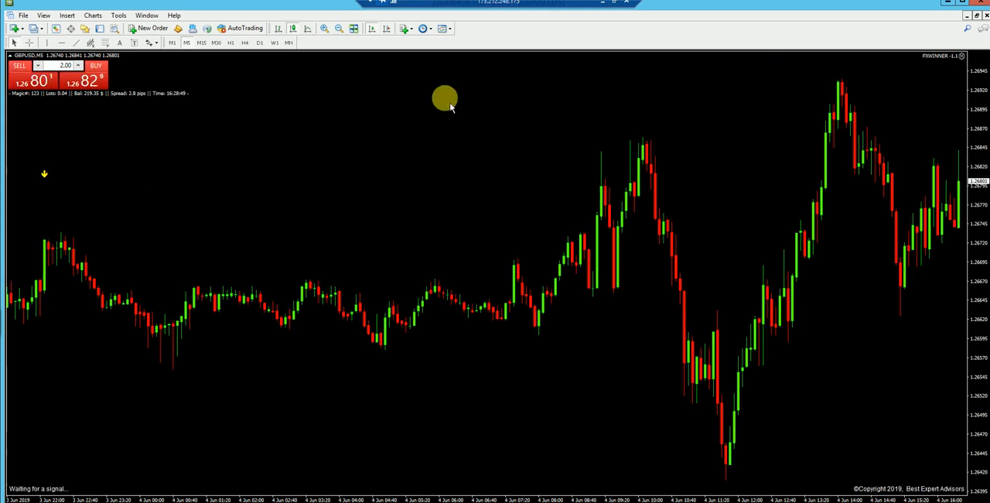
left_click(340, 28)
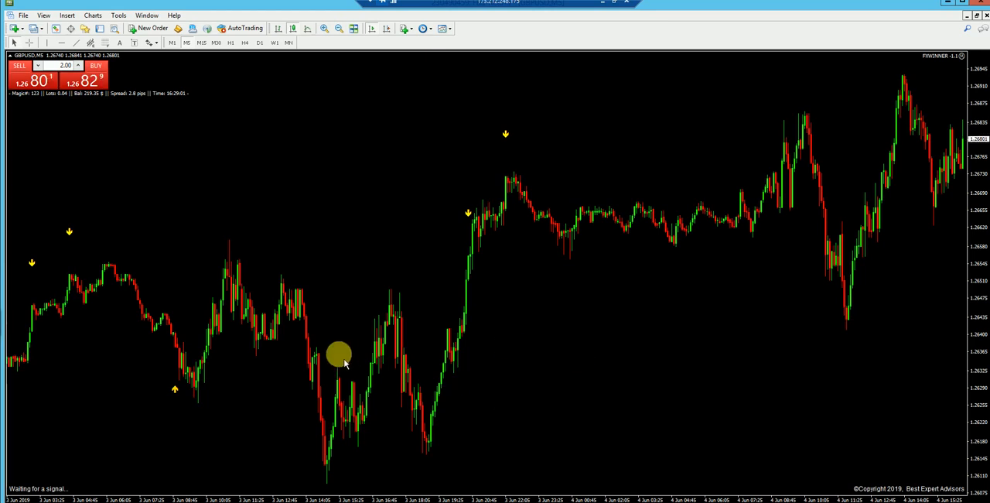
Load the FXWINNER1.1.set preset into the input settings of the expert advisor on the GBPUSD chart.
right_click(238, 140)
mouse_move(338, 231)
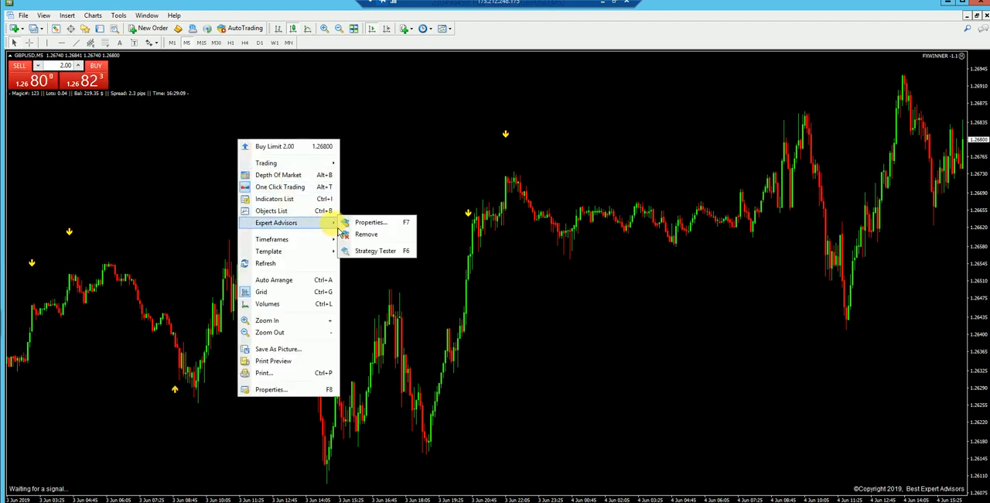
left_click(362, 222)
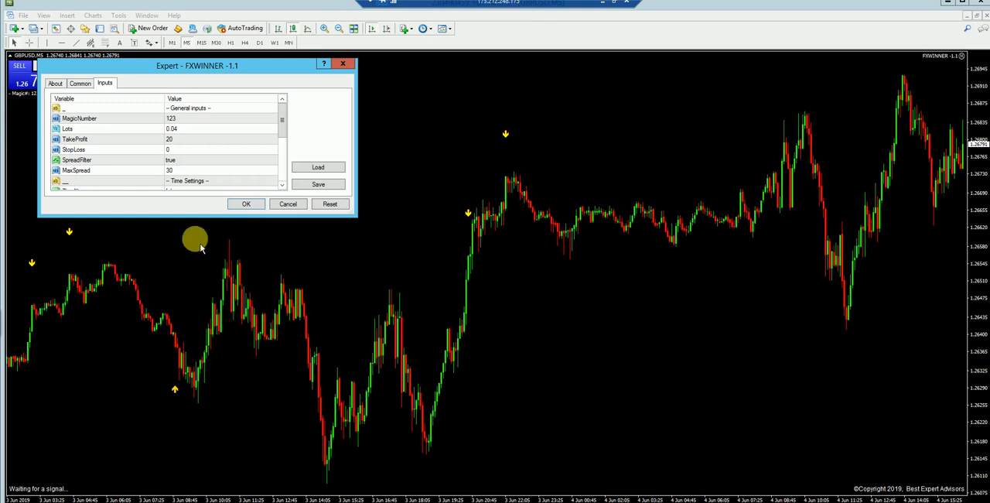
left_click(316, 167)
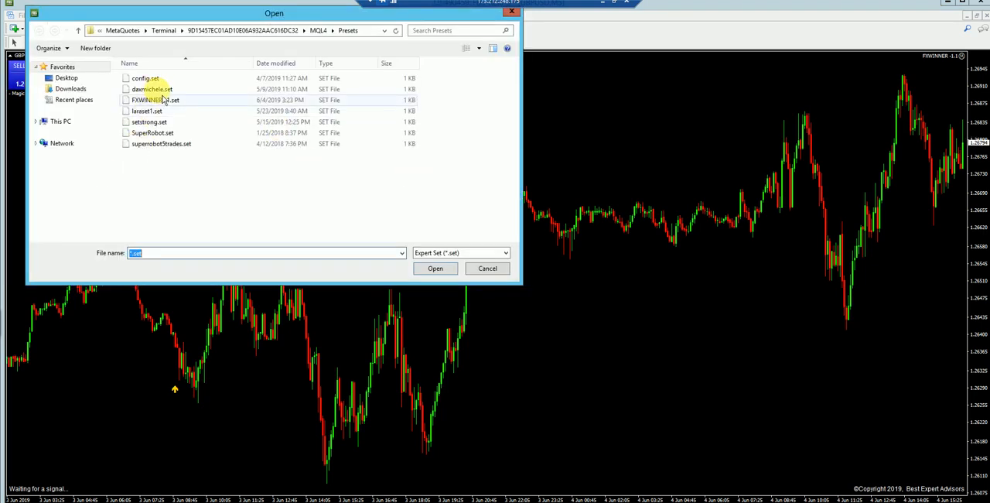
left_click(159, 100)
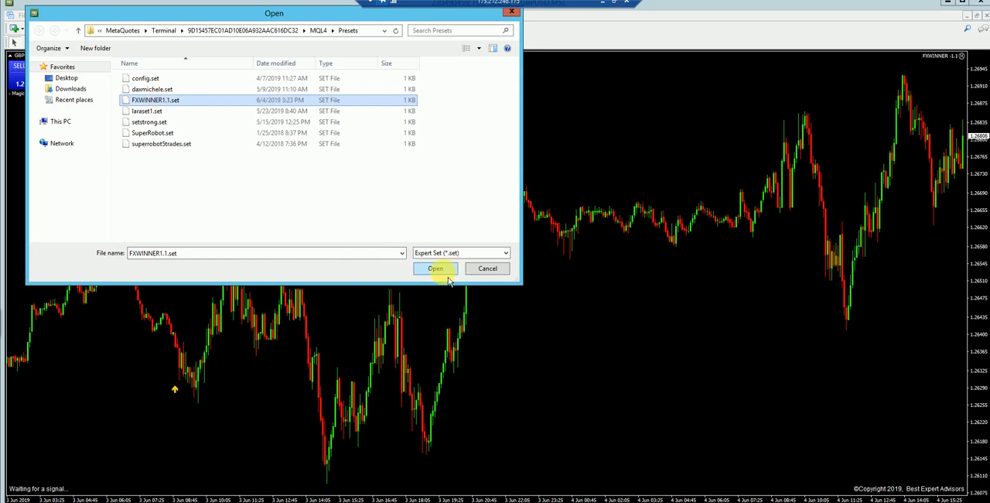
left_click(445, 272)
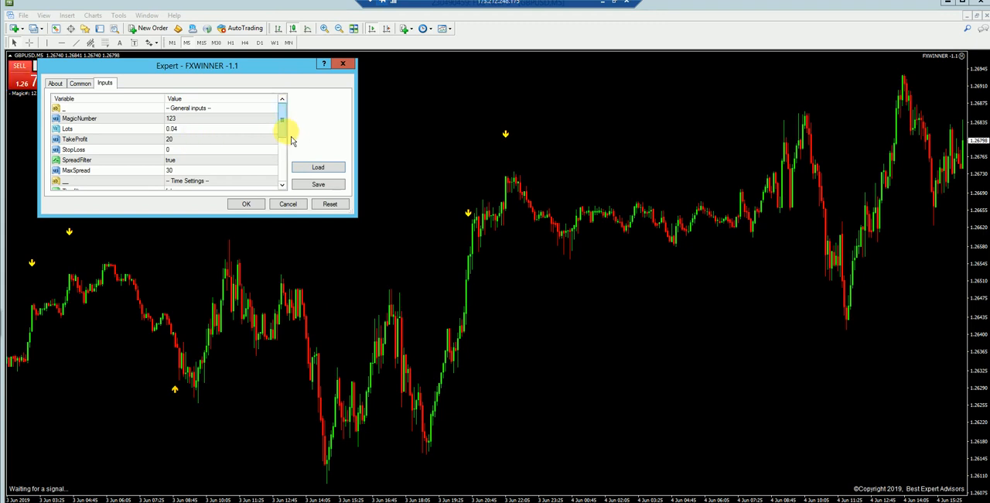
Set the expert advisor's Timefilter input to true, accept the settings, and switch to the EURUSD chart.
left_click_drag(285, 133, 292, 161)
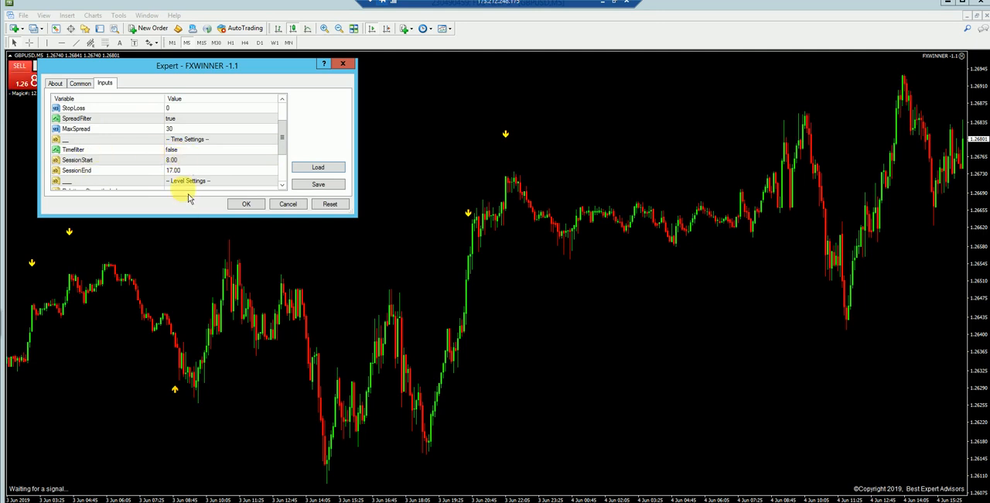
left_click(216, 149)
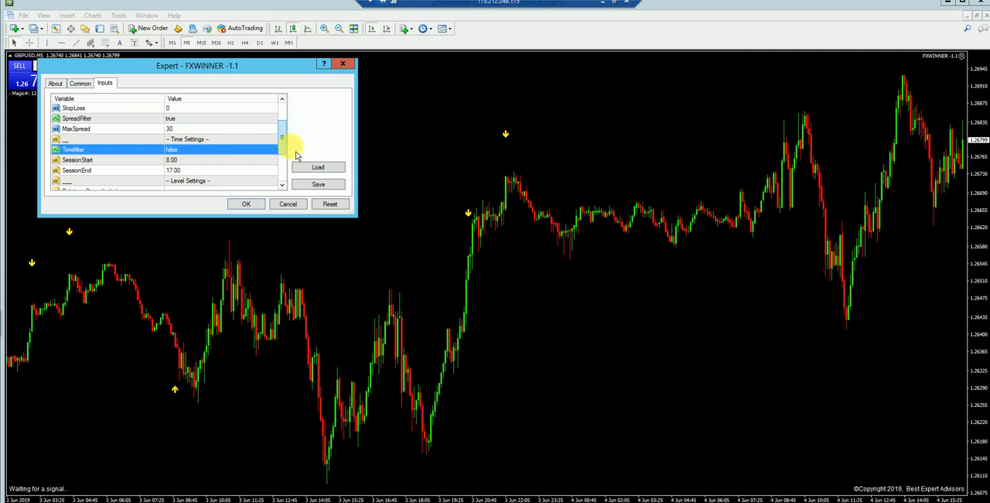
left_click_drag(355, 141, 438, 143)
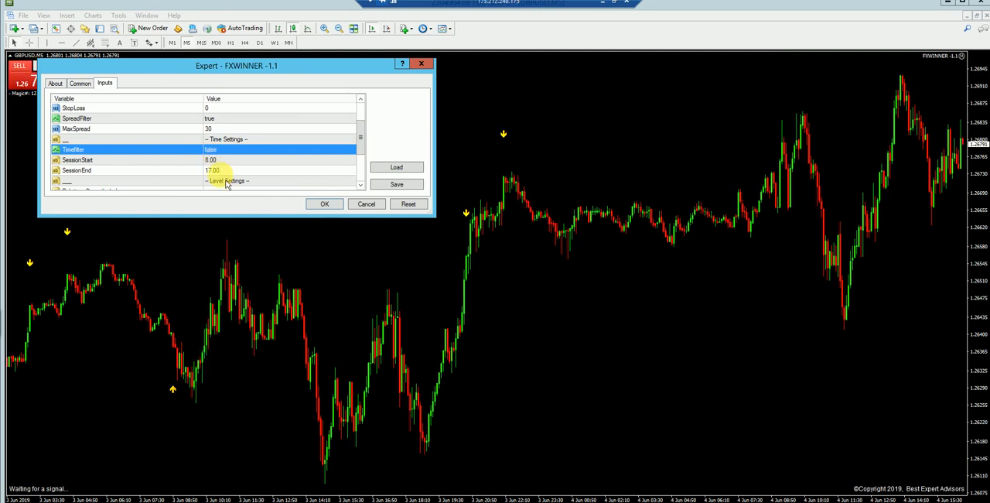
left_click(308, 153)
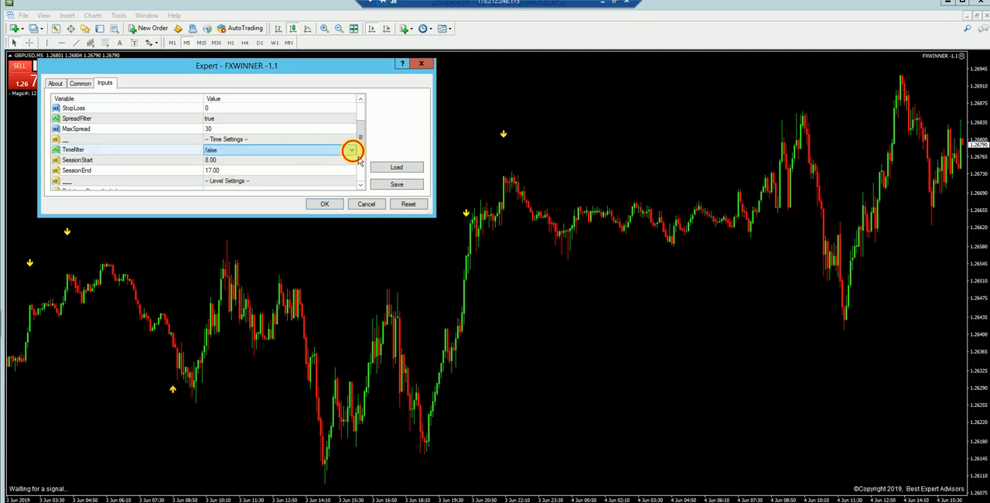
left_click(353, 151)
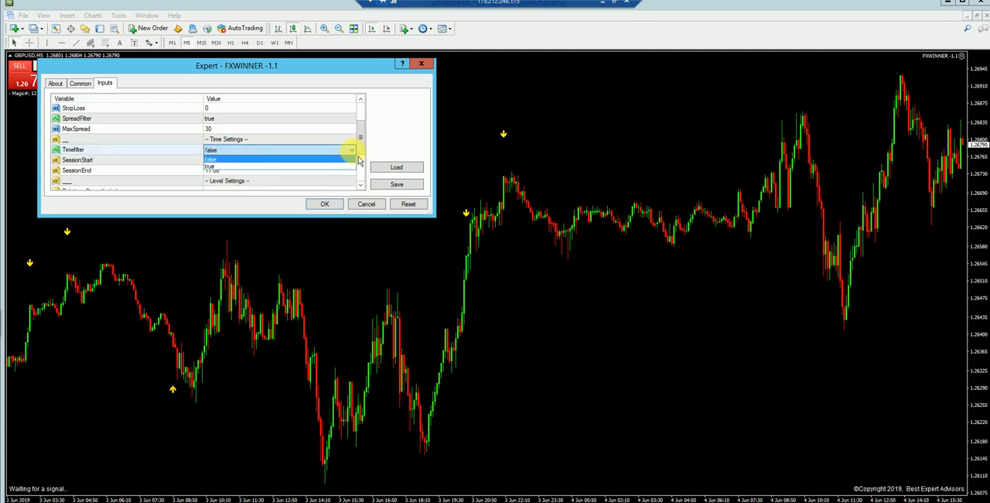
left_click(257, 167)
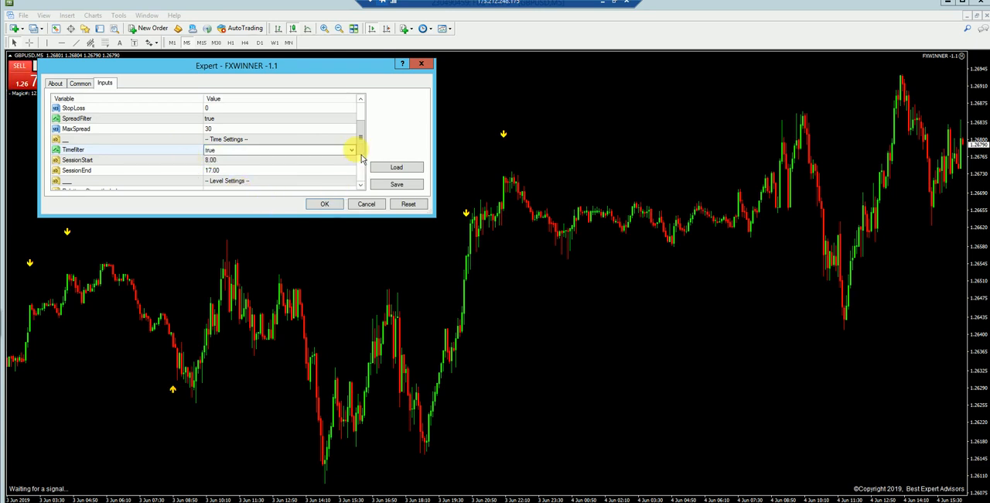
left_click(360, 186)
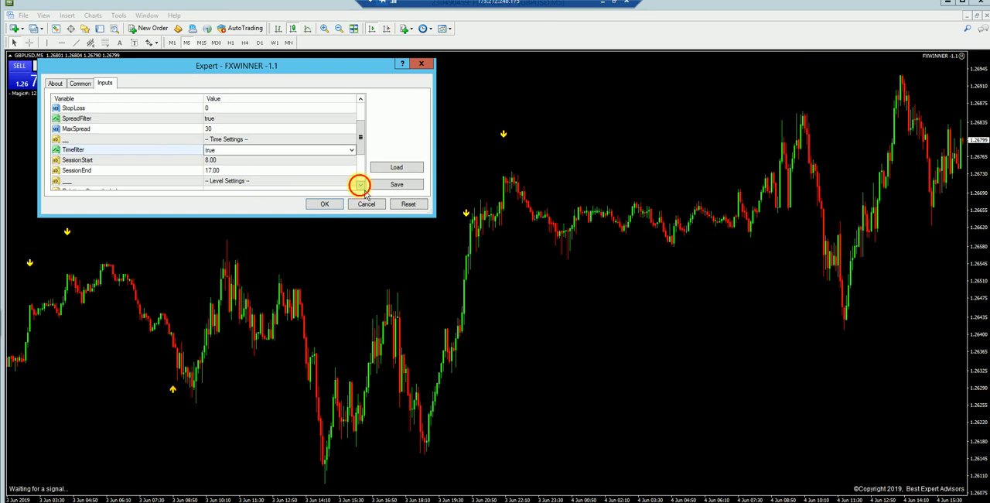
left_click(361, 186)
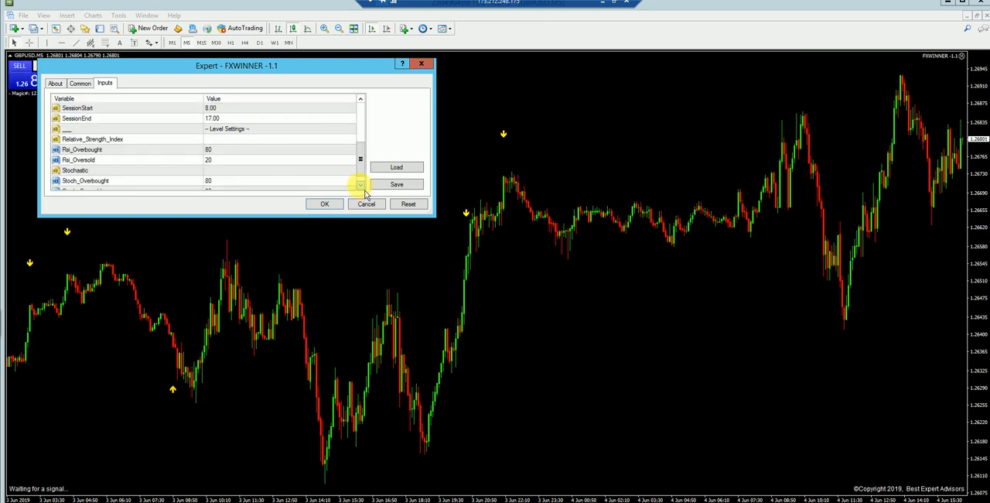
left_click(324, 203)
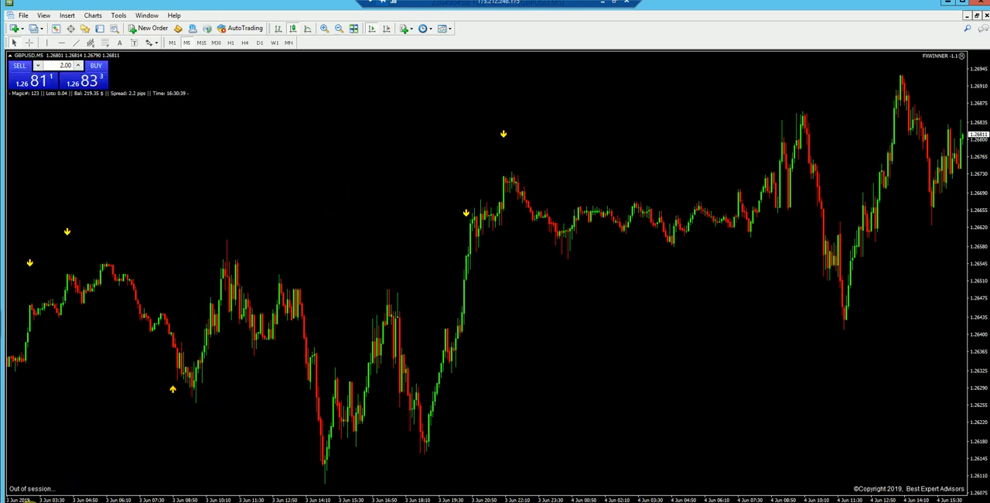
left_click(33, 502)
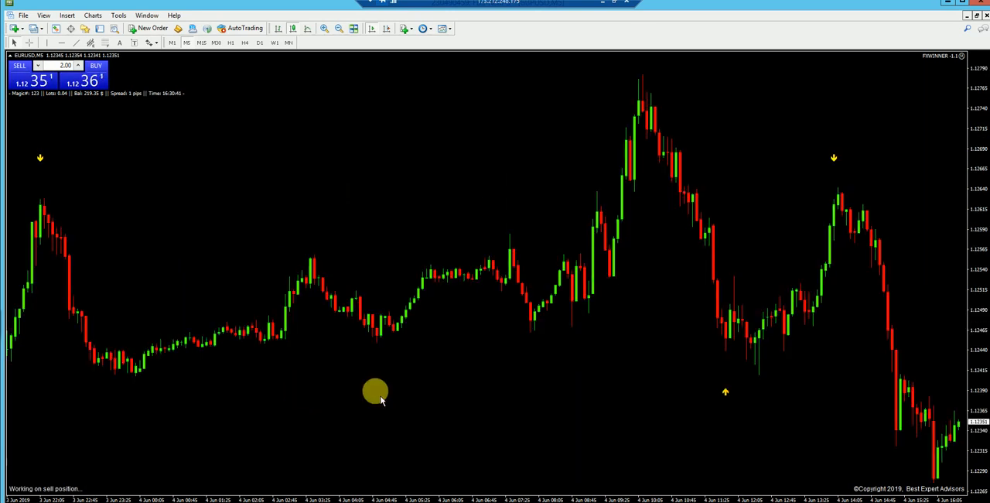